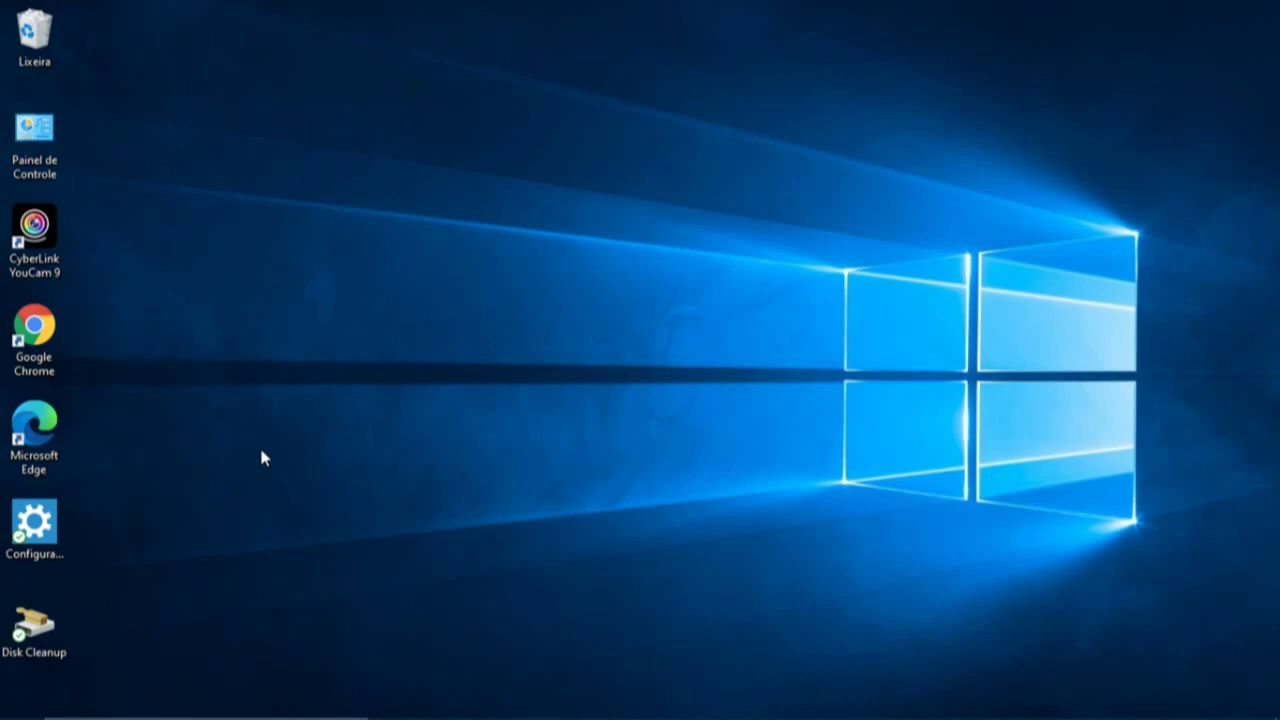
Step: Open the Windows Disk Management utility (Gerenciamento de Disco)
mouse_move(6, 708)
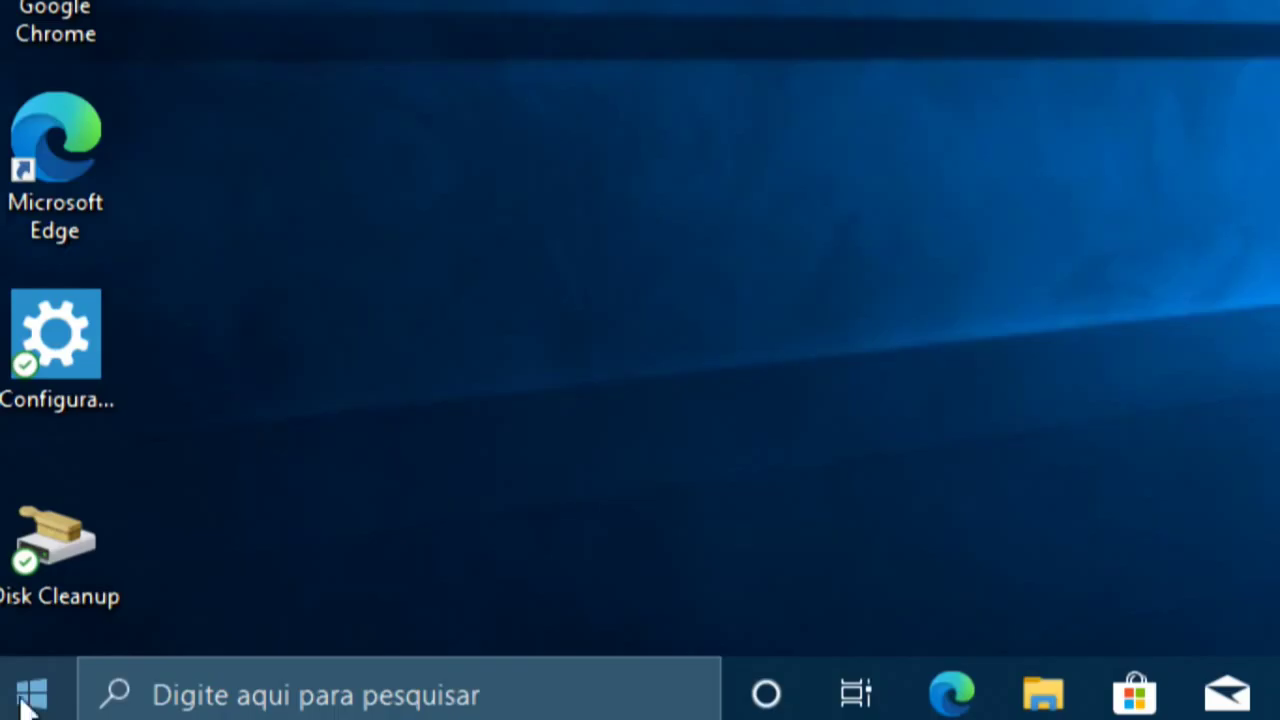
right_click(28, 700)
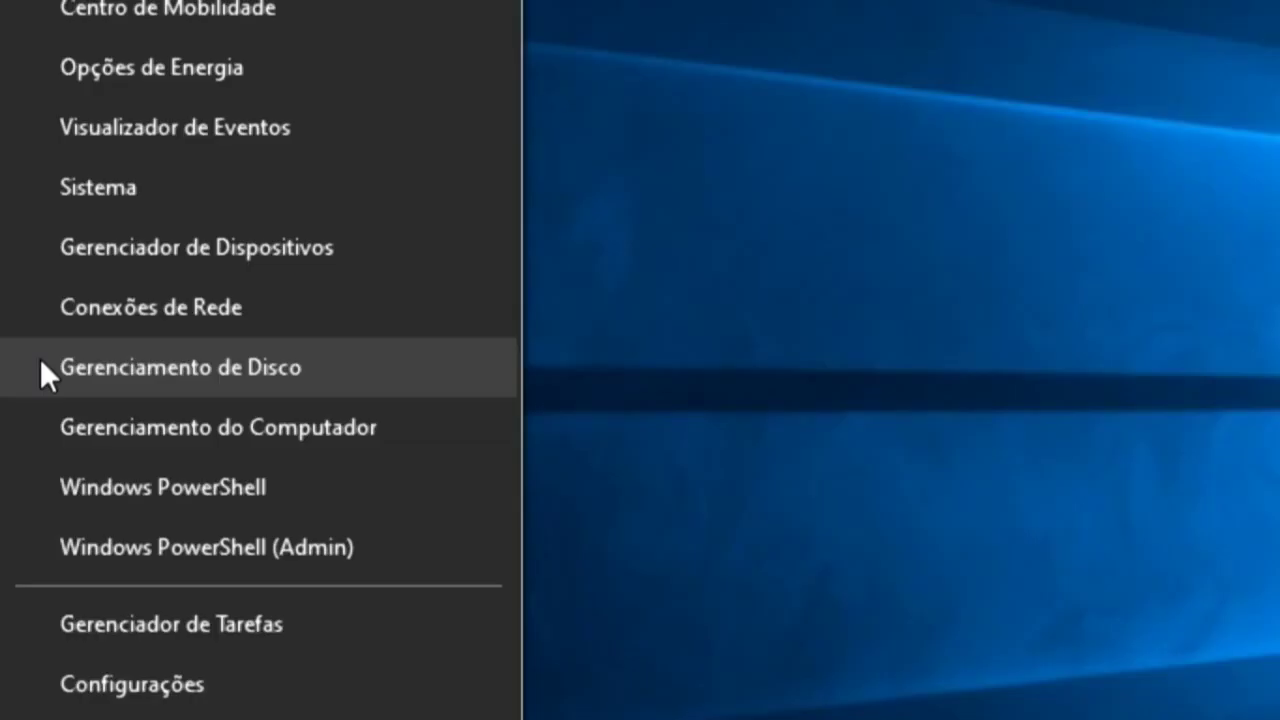
left_click(41, 366)
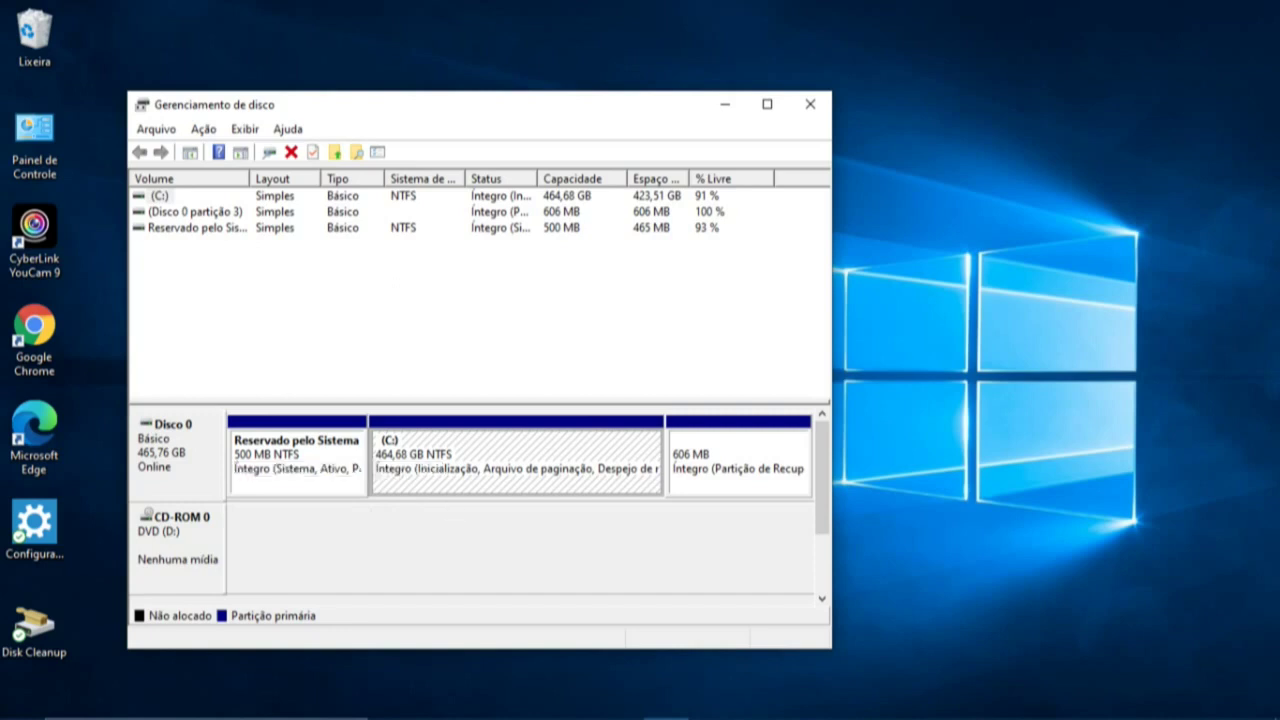
Step: Switch to File Explorer and view the drives listed under Este Computador
mouse_move(527, 707)
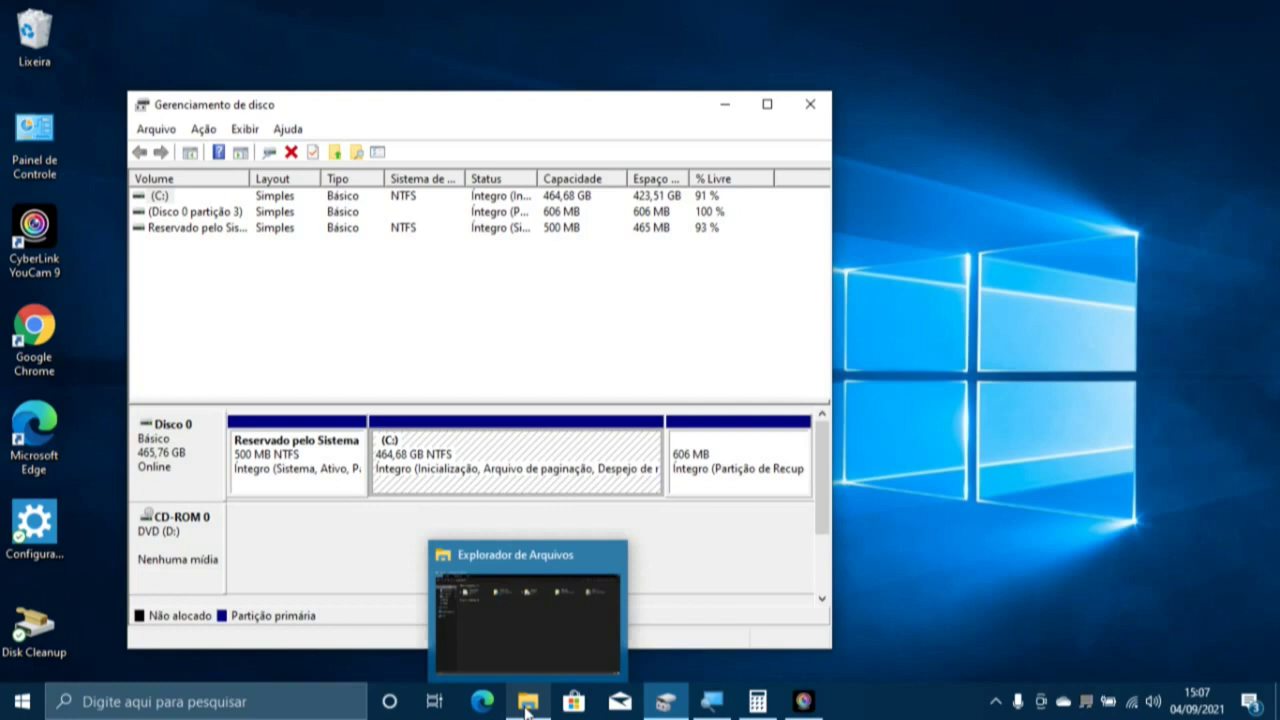
left_click(527, 705)
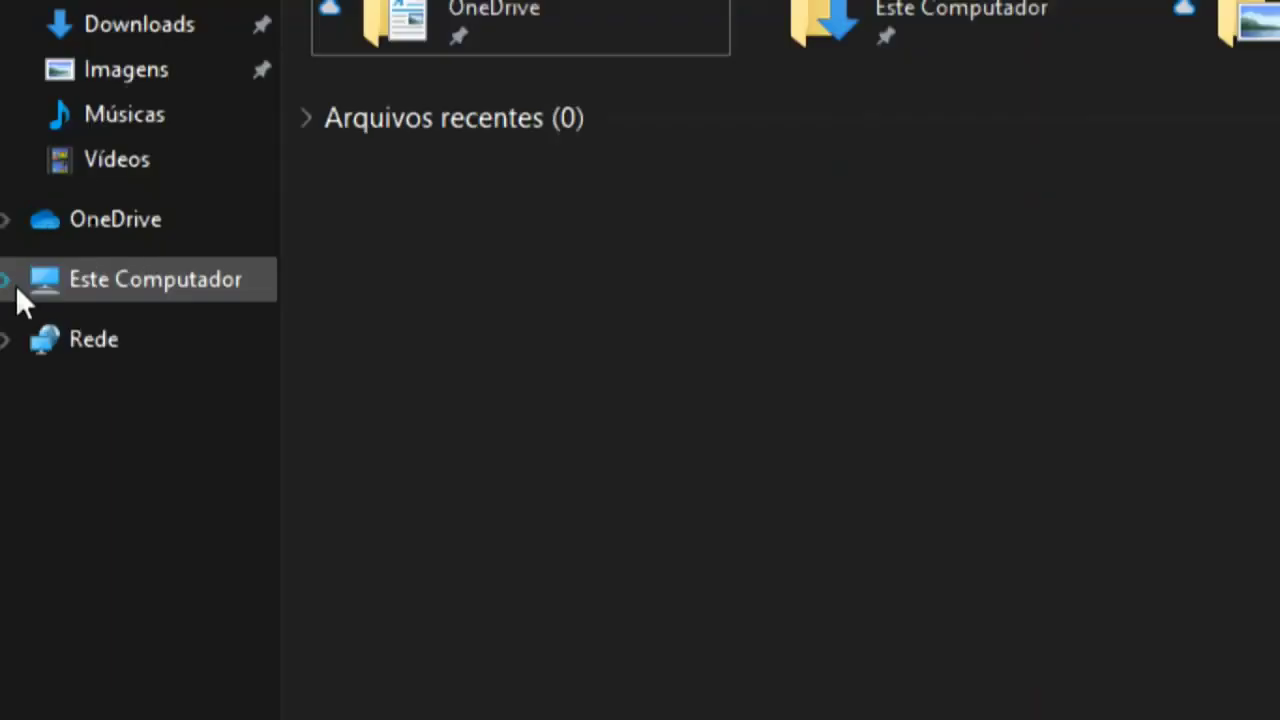
left_click(212, 295)
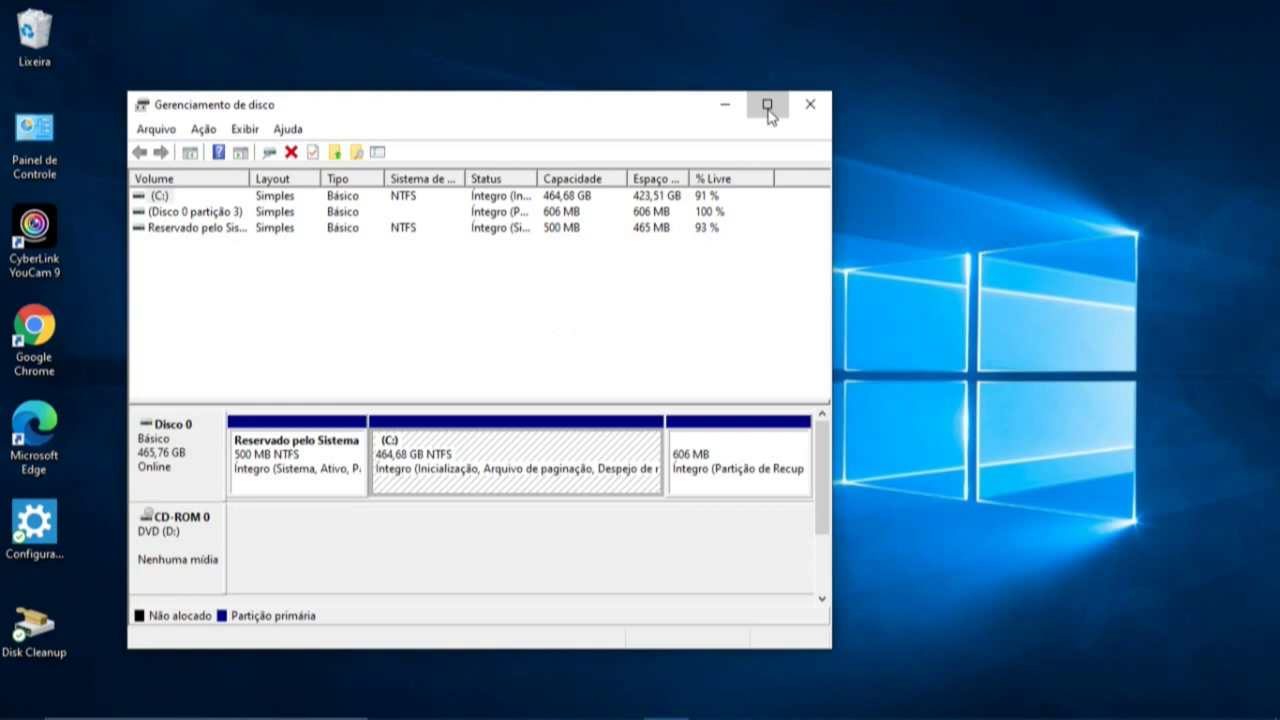
Step: Maximize the Disk Management window and open the shrink settings (Diminuir Volume) for the C: volume
left_click(767, 106)
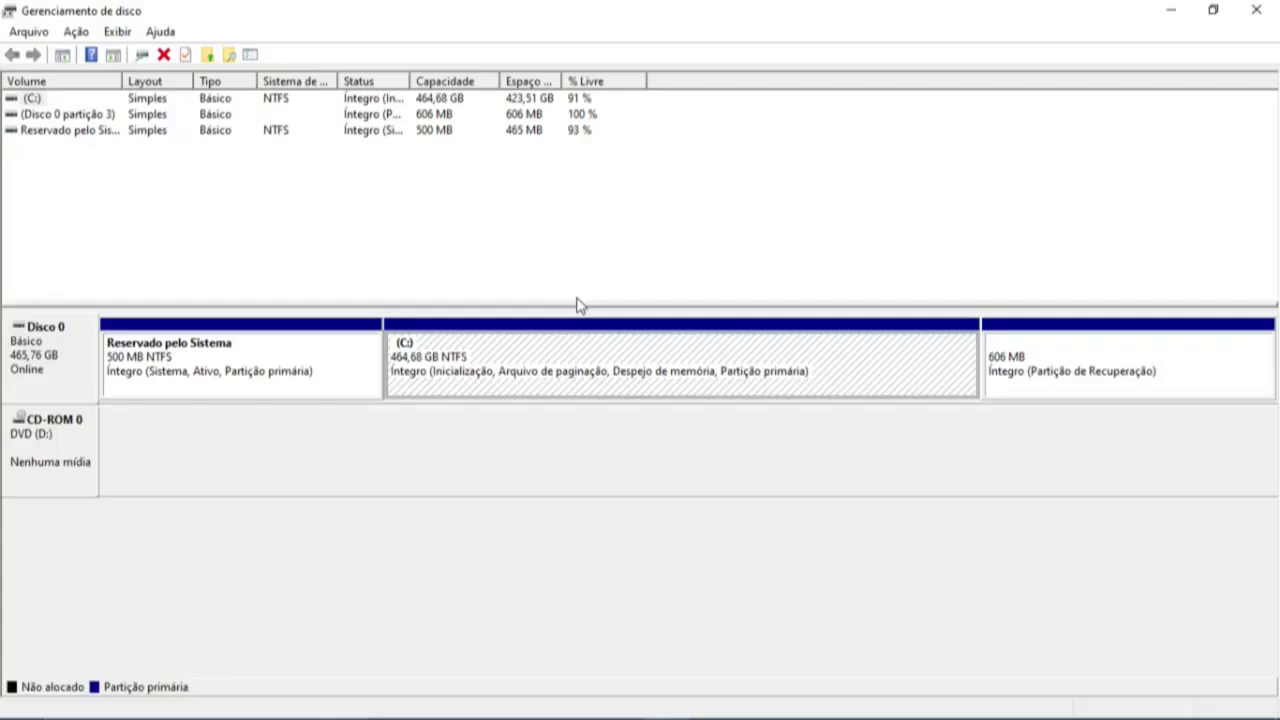
left_click(600, 270)
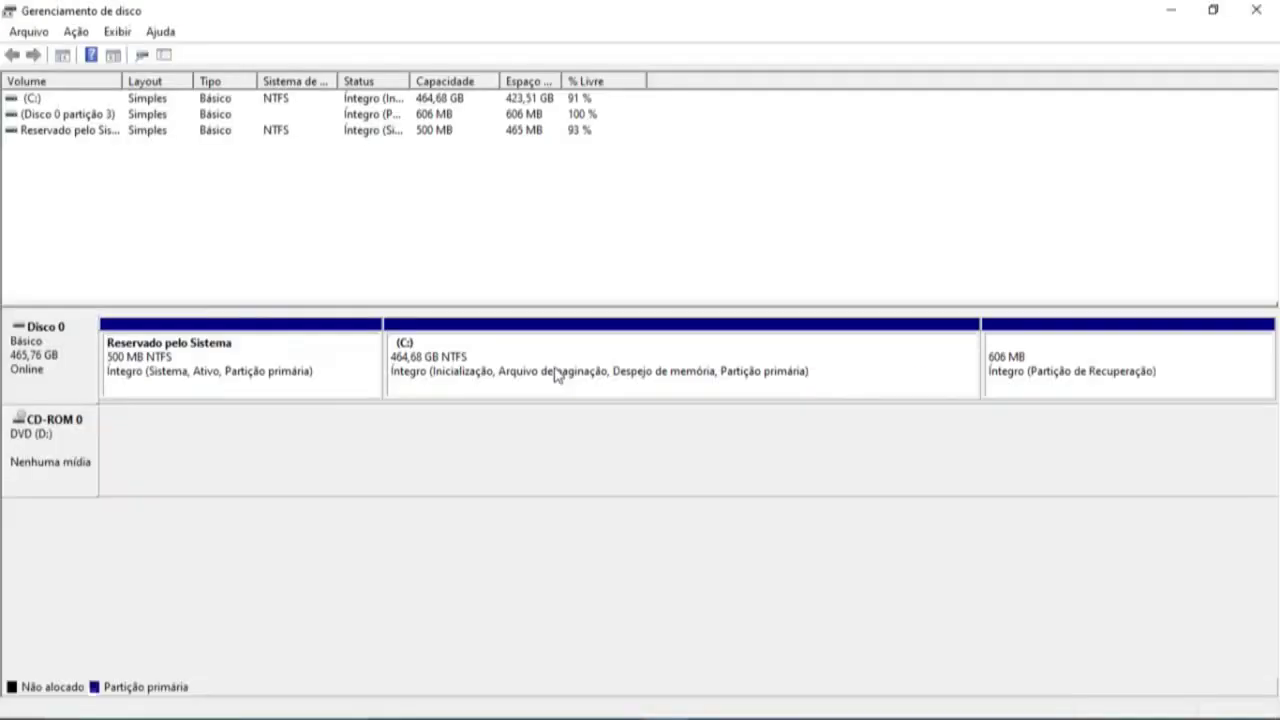
right_click(557, 374)
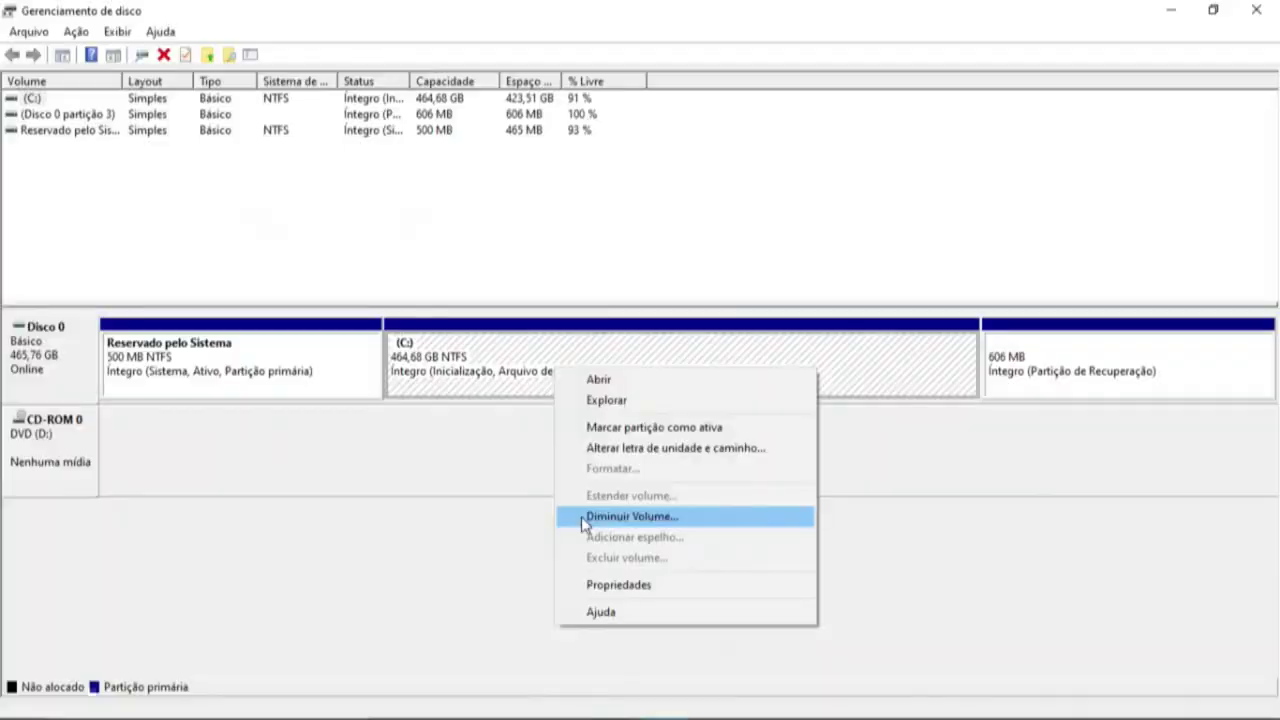
left_click(582, 518)
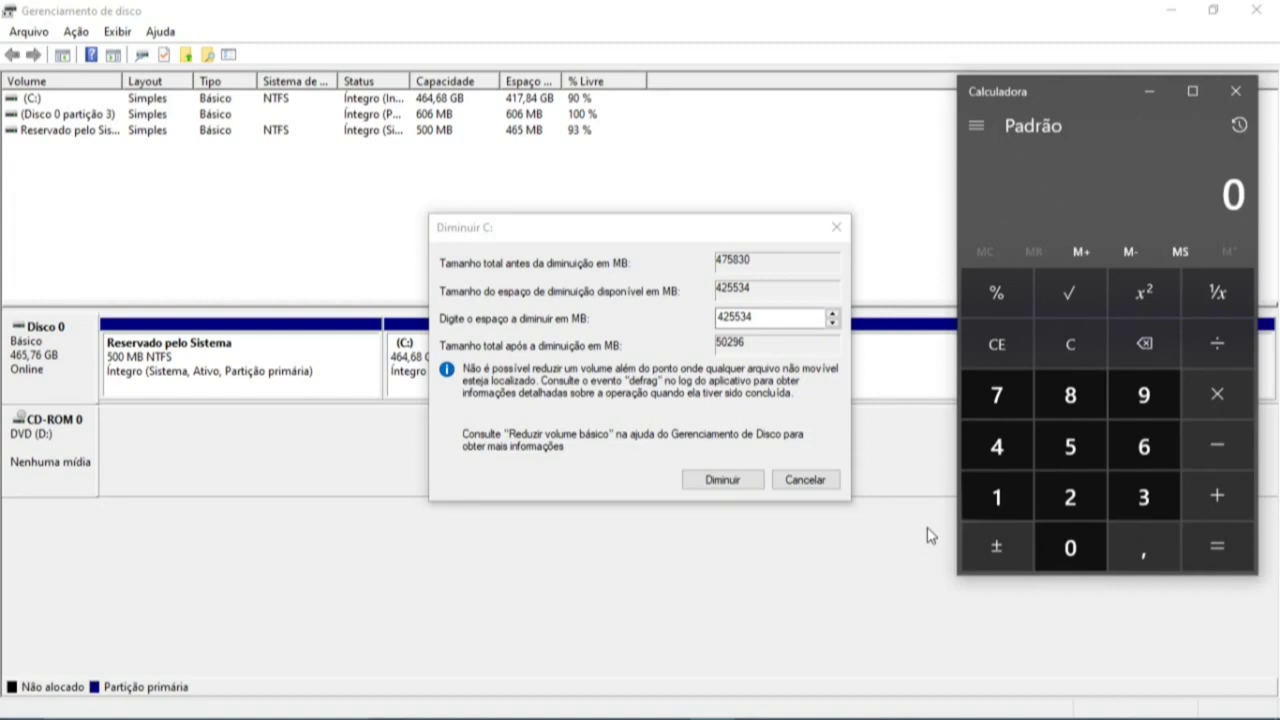
Step: Multiply 1024 by 100 in the Calculator to convert 100 GB to megabytes
type("1024")
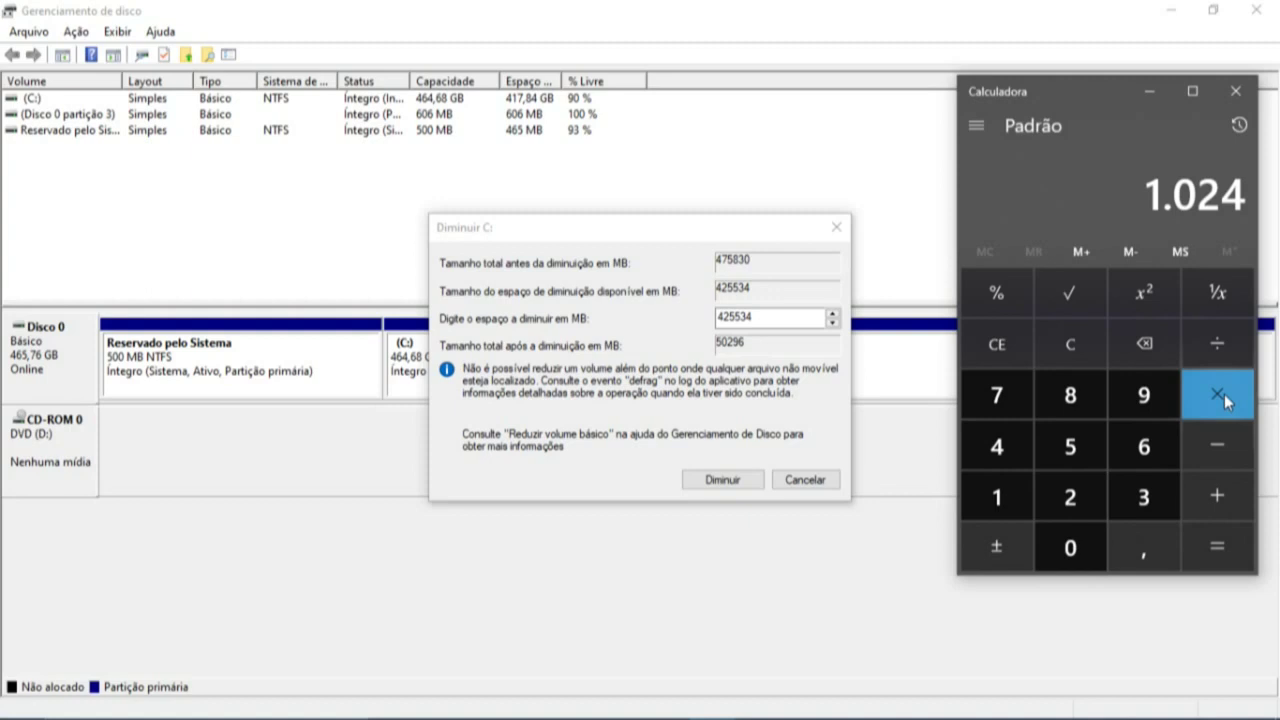
type("100")
key("Return")
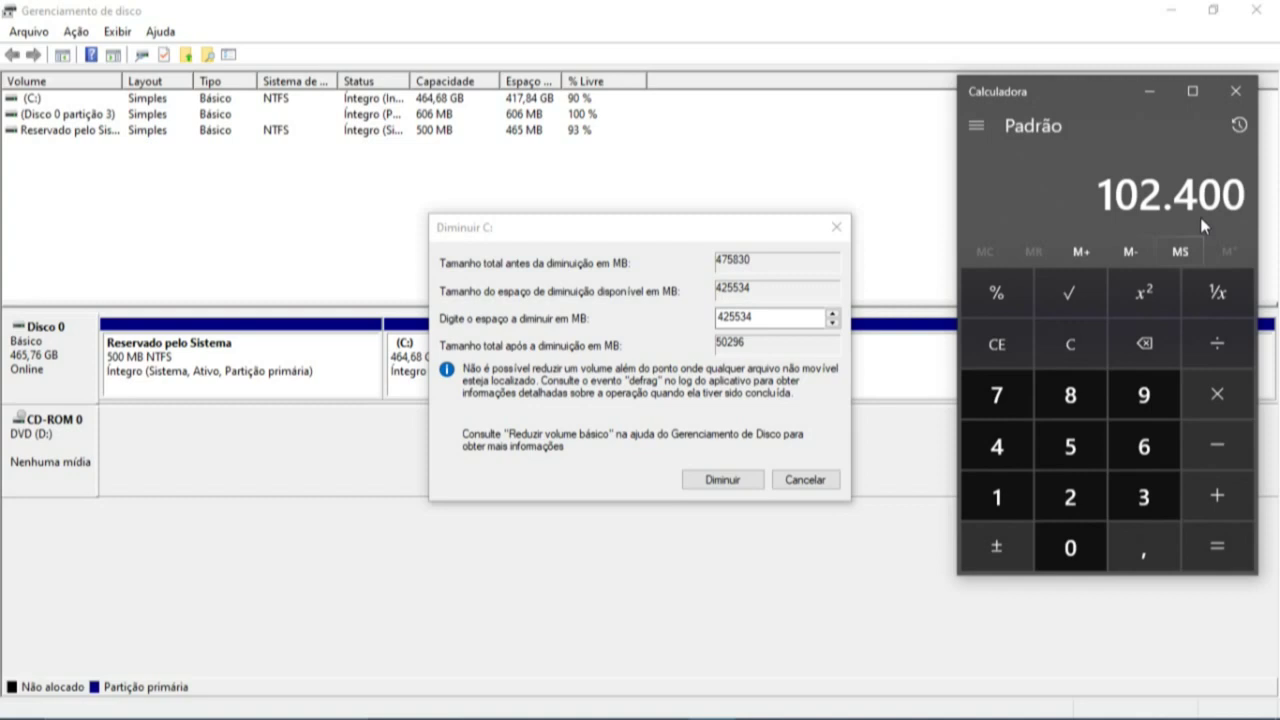
Step: Set the space to shrink to 102400 MB and shrink the C: volume
double_click(748, 318)
type("102400")
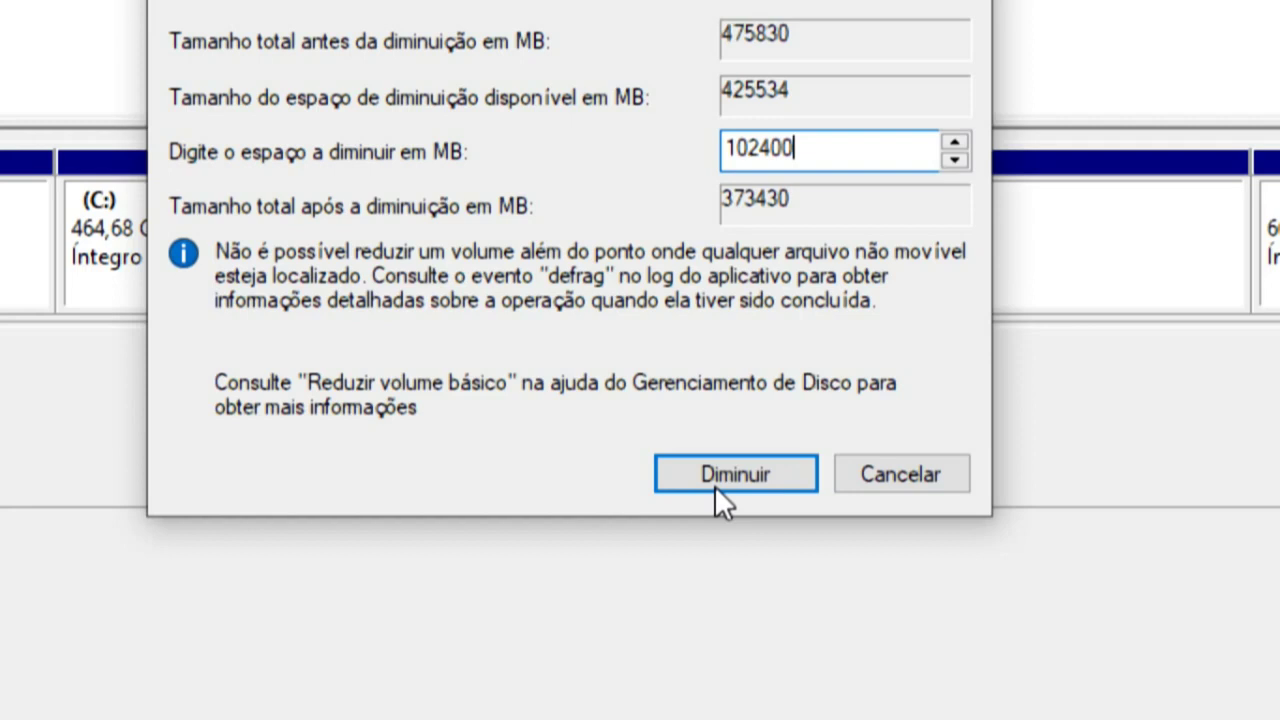
left_click(716, 488)
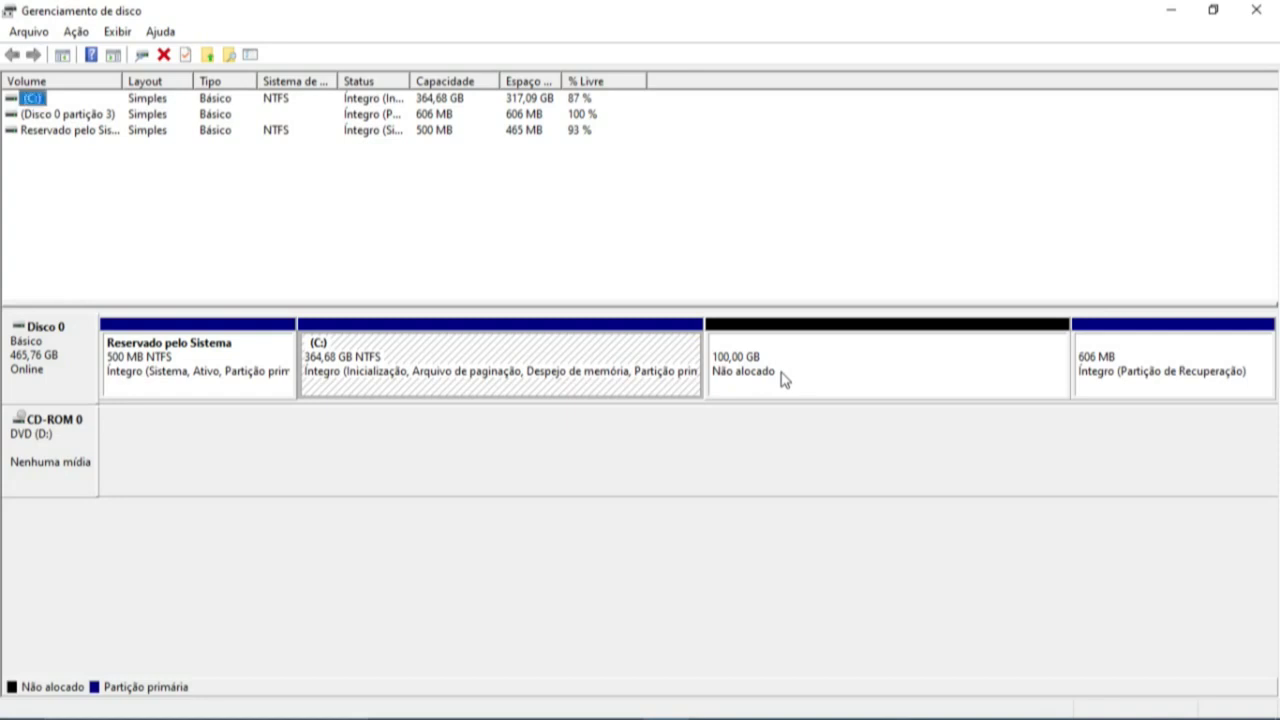
Step: Create a simple volume of 102399 MB in the unallocated space, with drive letter E, NTFS, label Novo volume and quick format
right_click(784, 379)
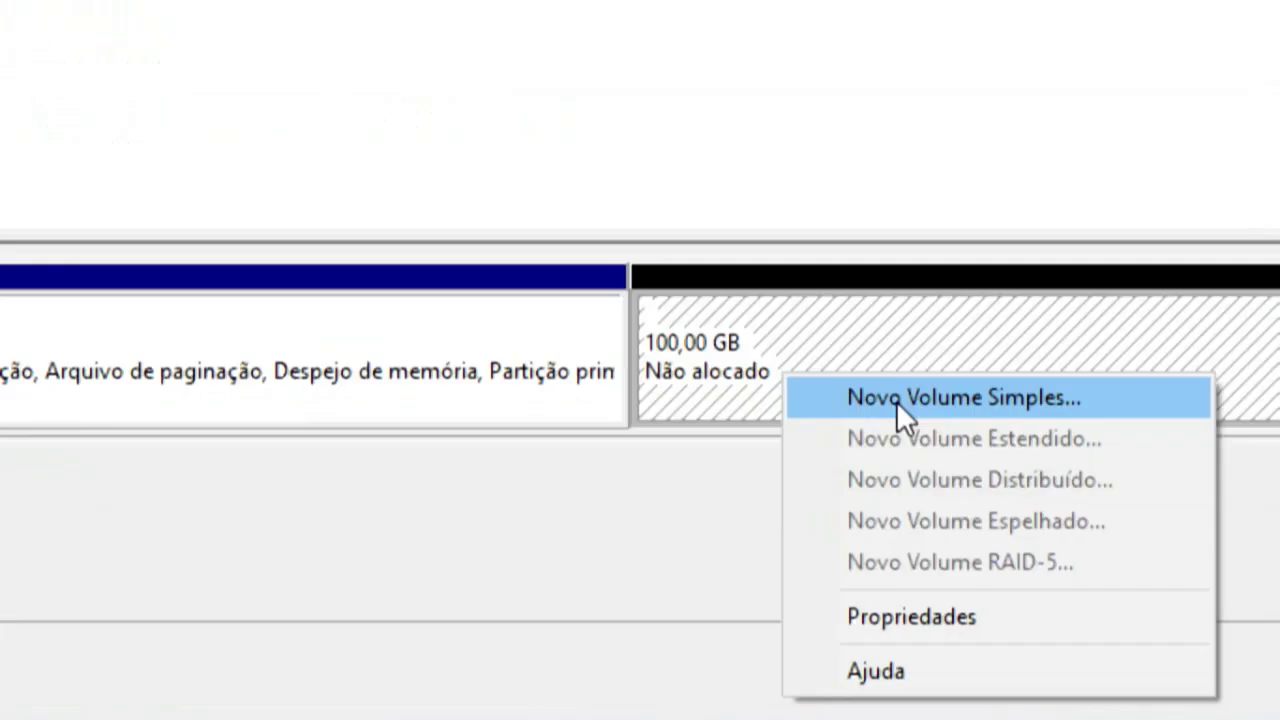
left_click(896, 401)
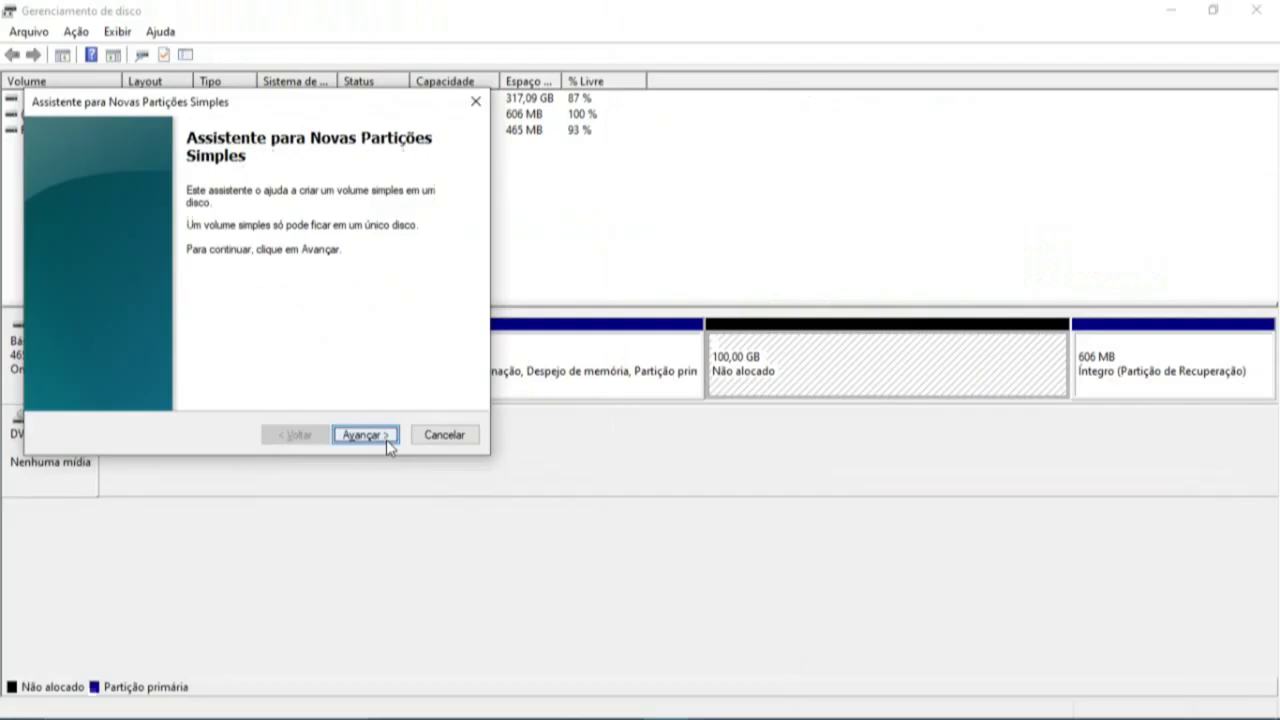
left_click(388, 438)
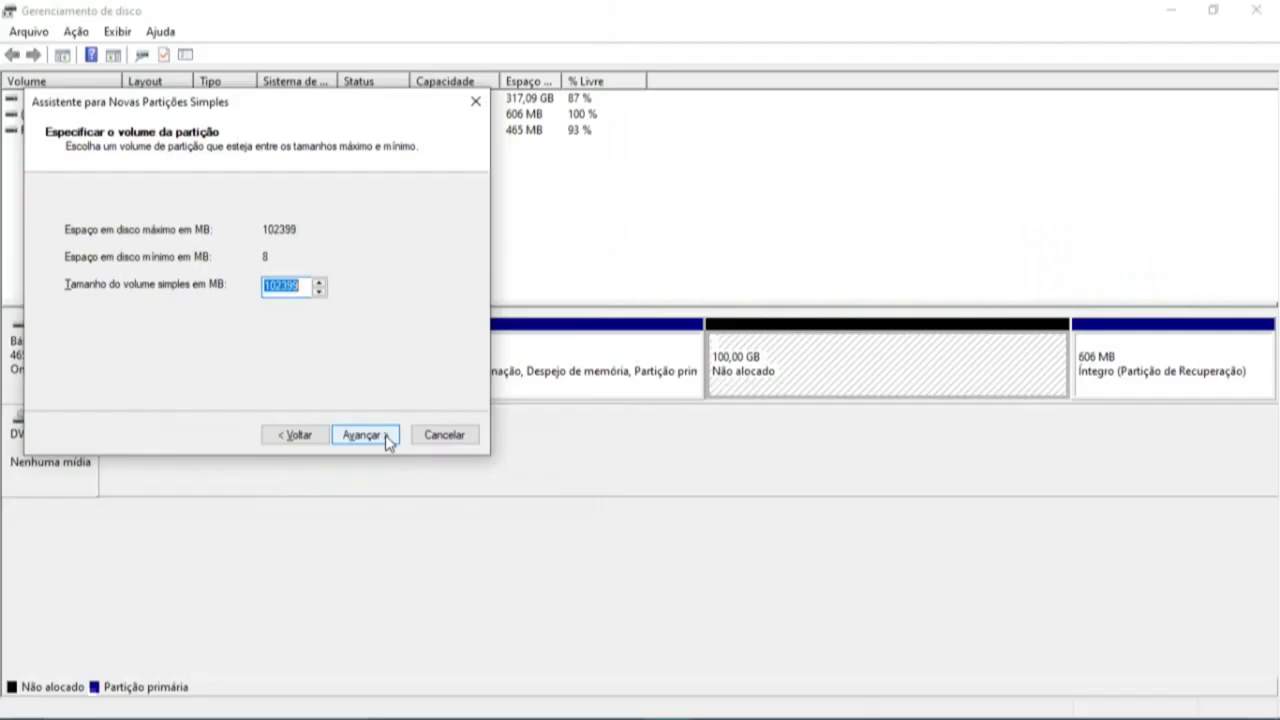
left_click(388, 438)
left_click(346, 238)
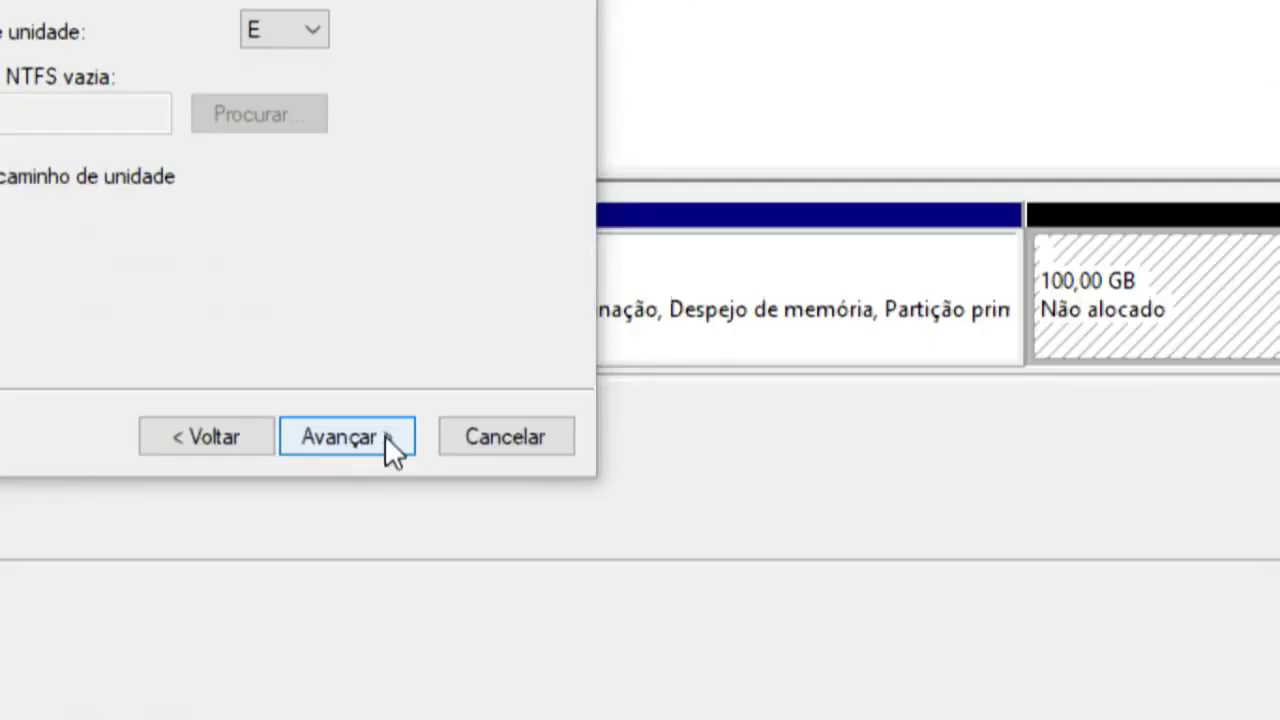
left_click(386, 437)
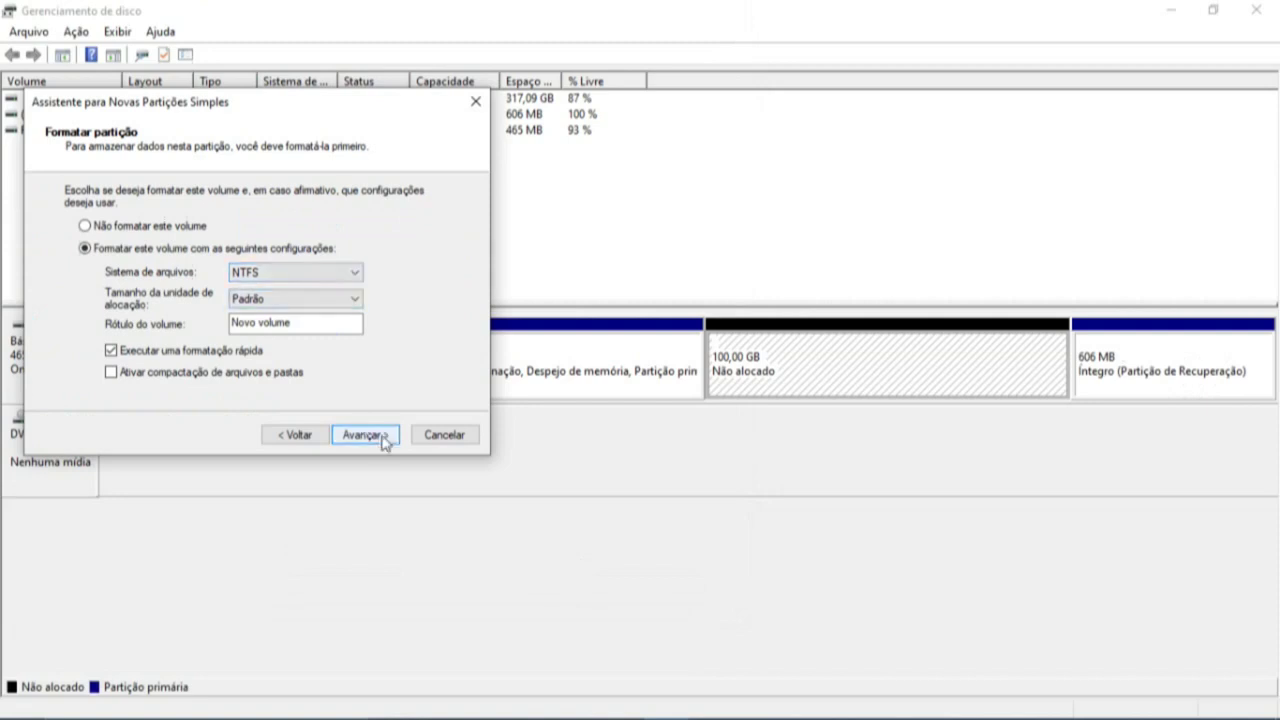
left_click(383, 438)
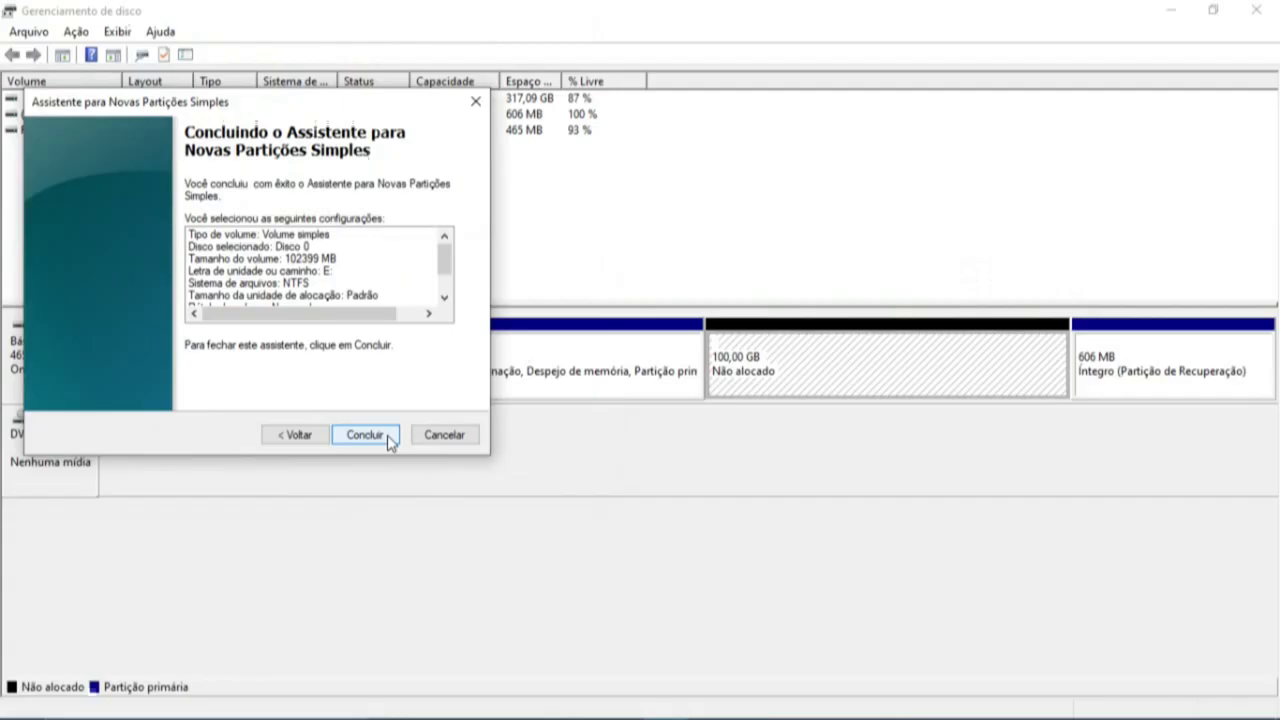
left_click(364, 435)
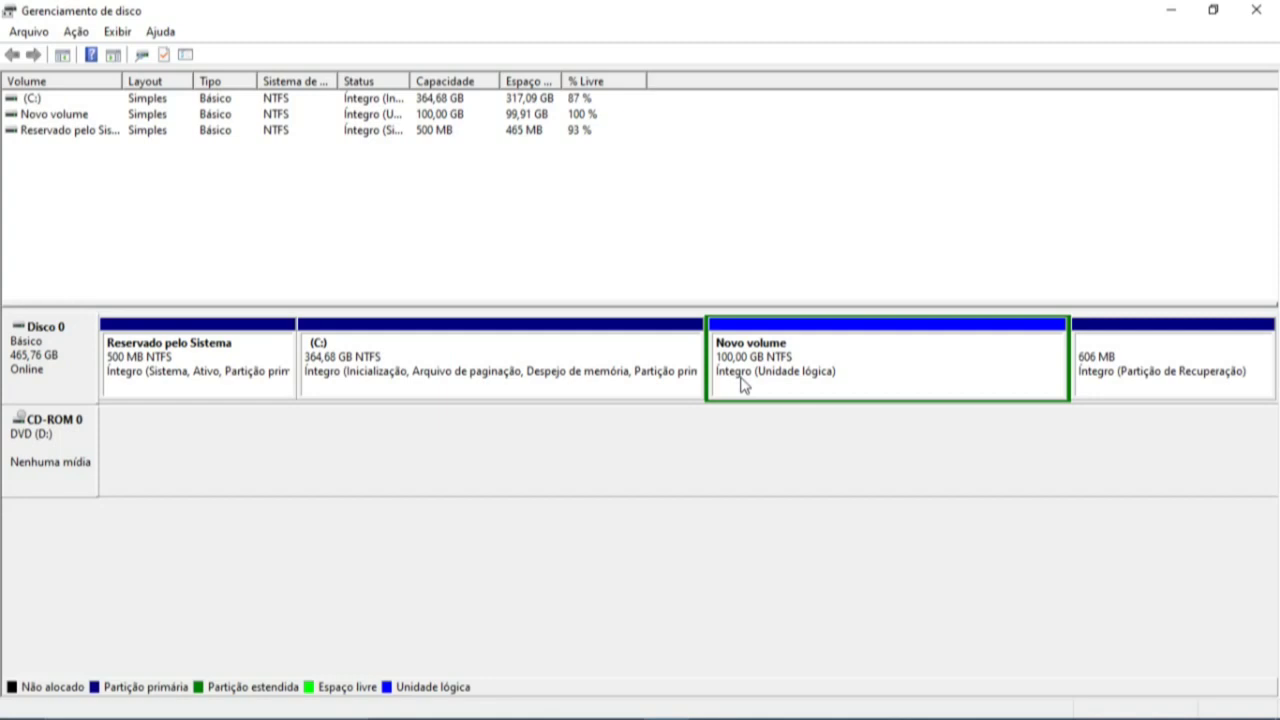
Step: Switch to File Explorer to check the newly created volume
mouse_move(525, 716)
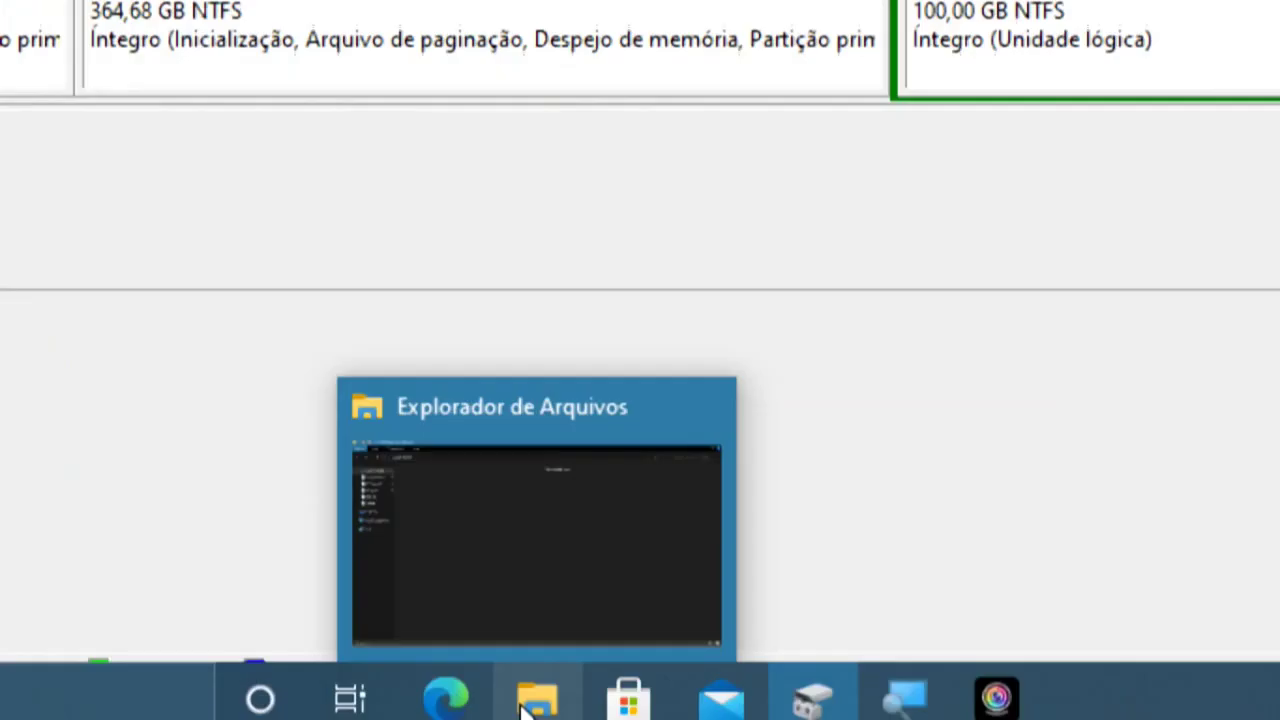
left_click(525, 704)
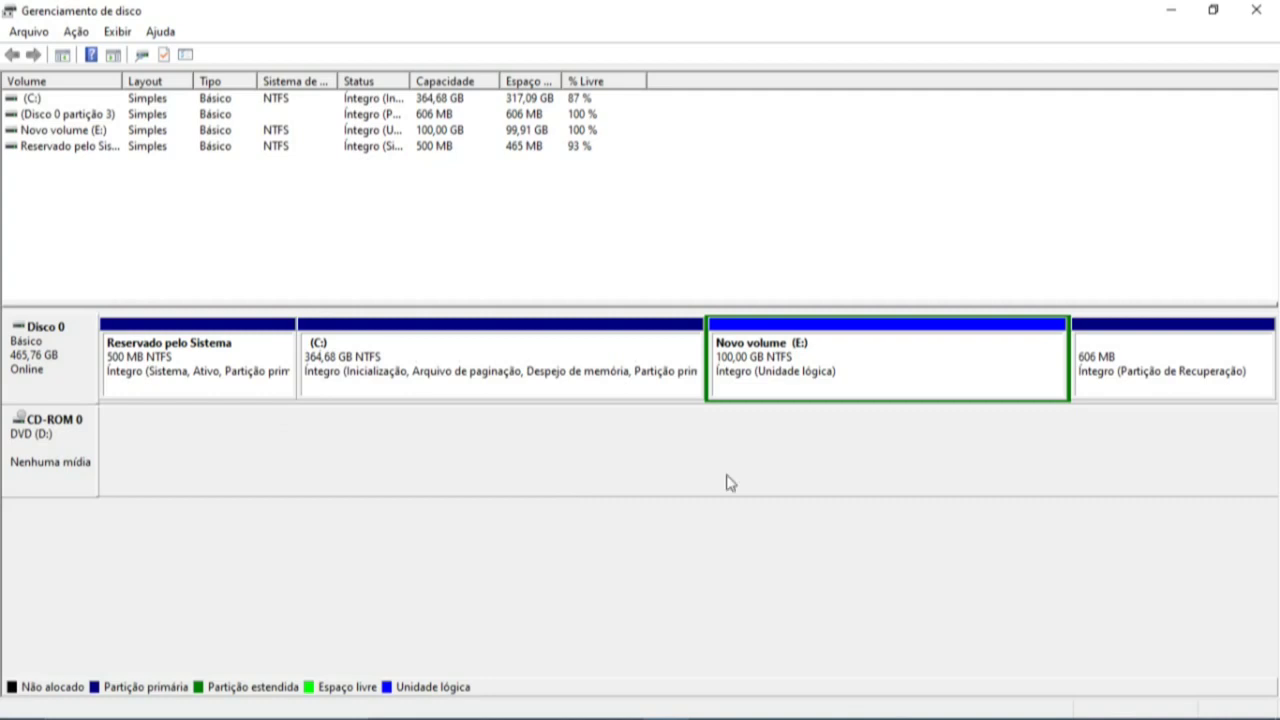
Step: Delete the volume Novo volume (E:) in Disk Management, accepting the loss of its data
right_click(786, 384)
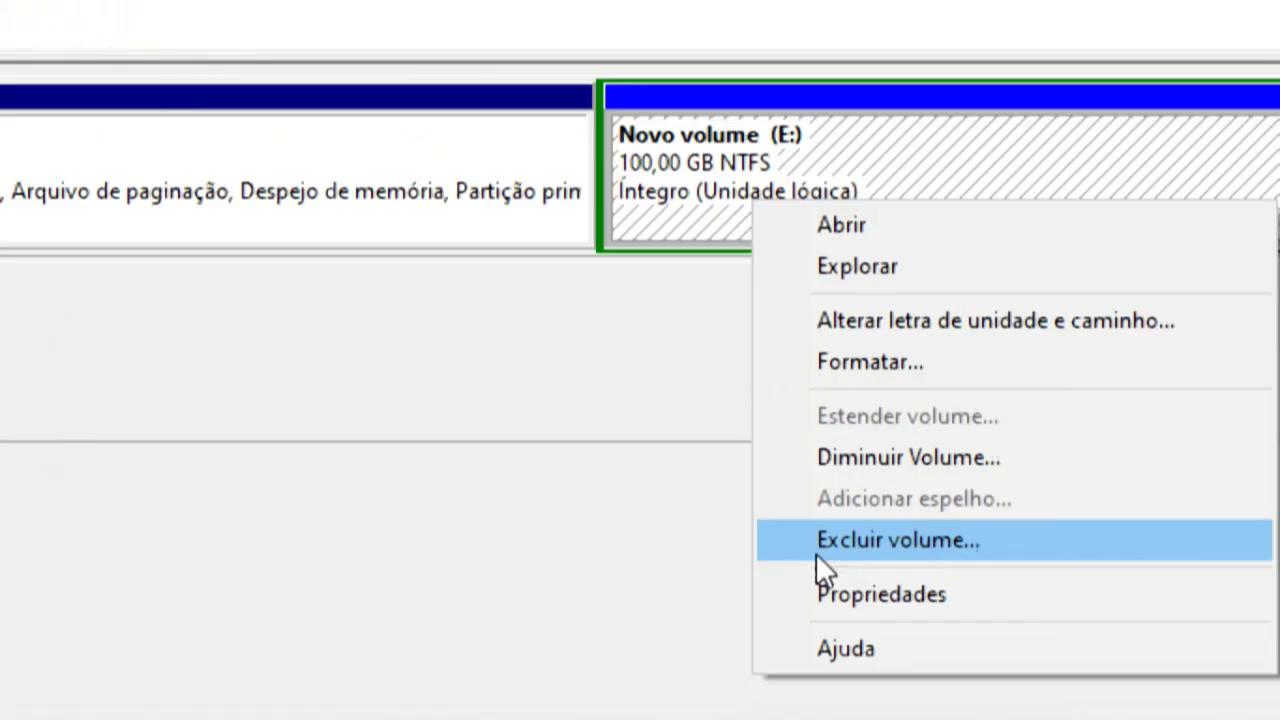
left_click(816, 545)
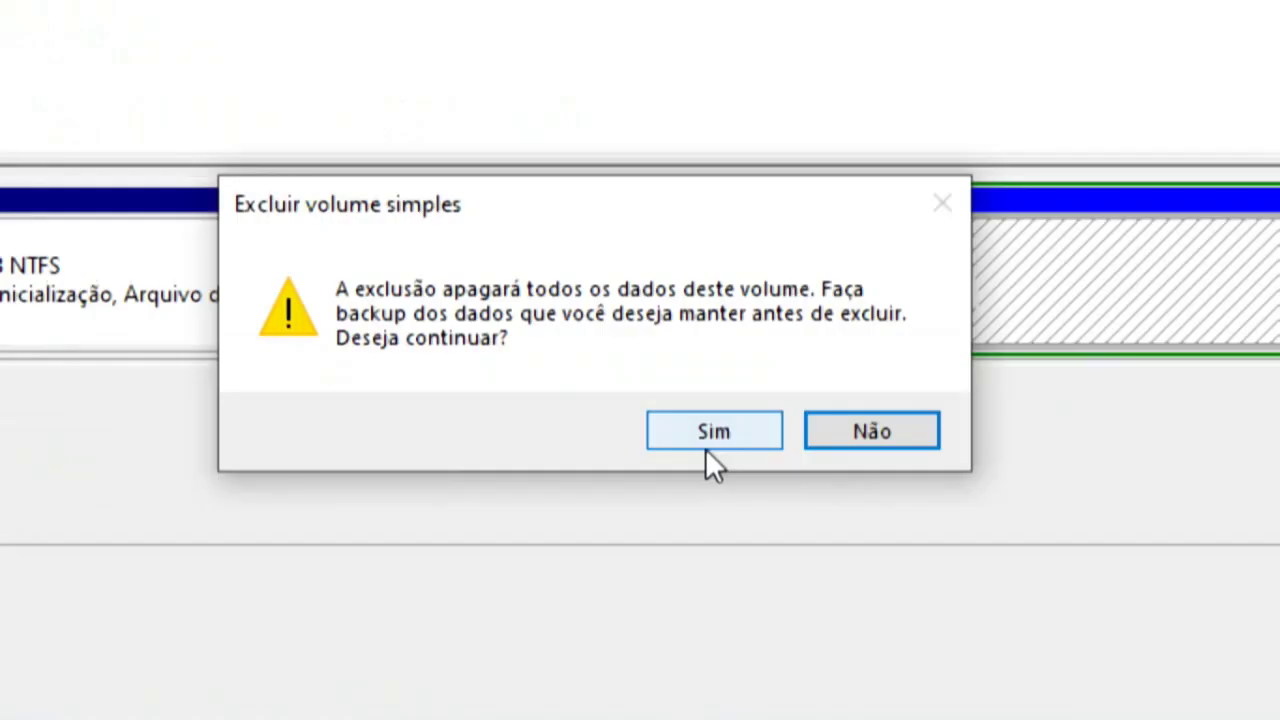
left_click(705, 448)
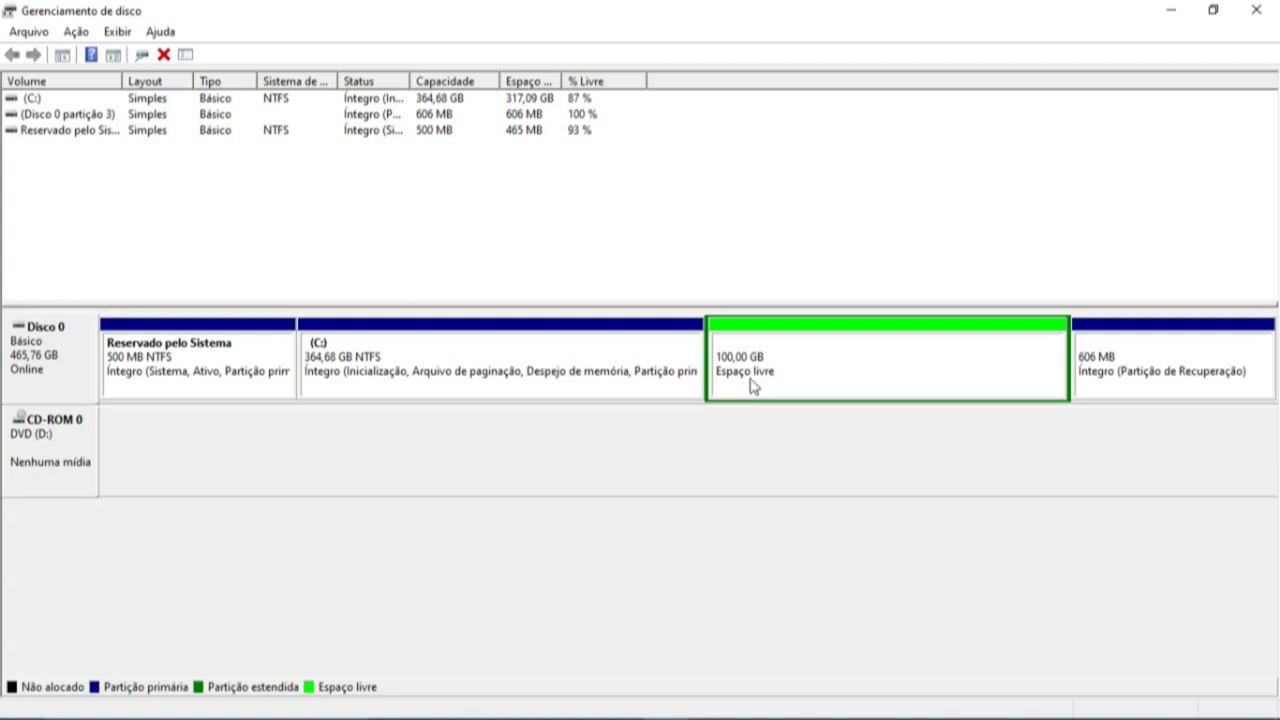
Step: Delete the 100 GB extended partition marked Espaço livre on Disco 0
right_click(752, 386)
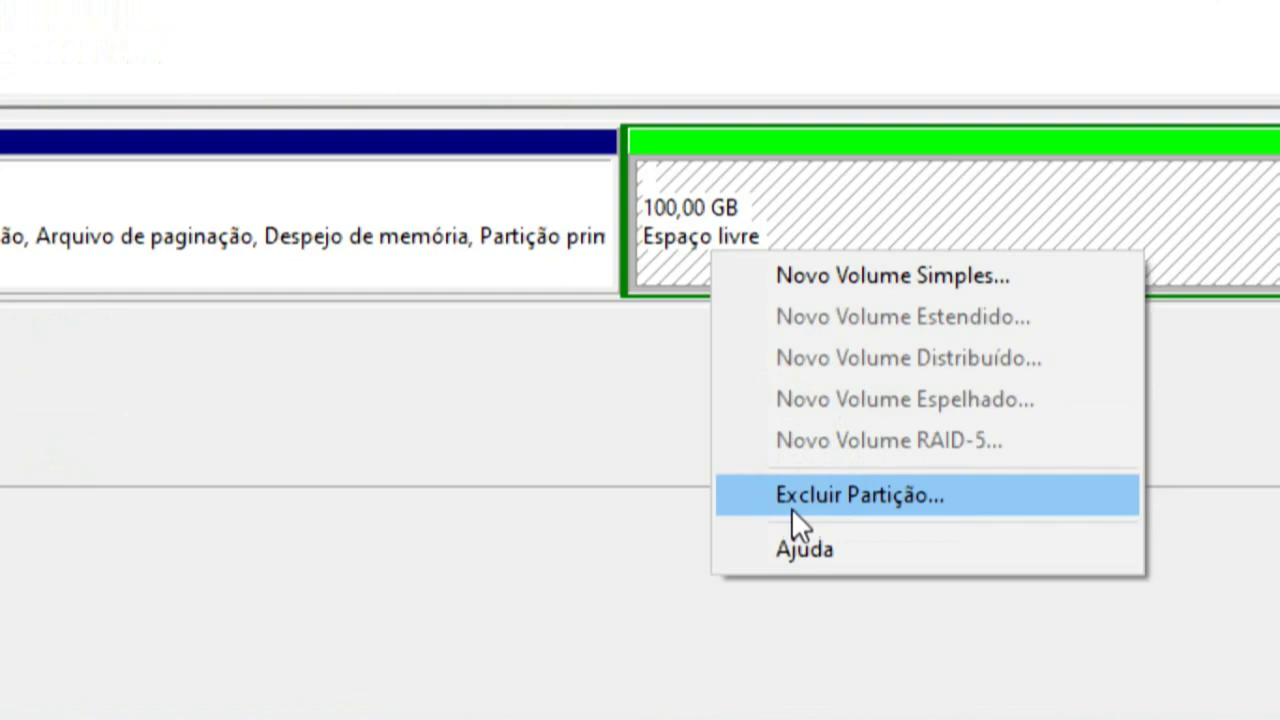
left_click(791, 505)
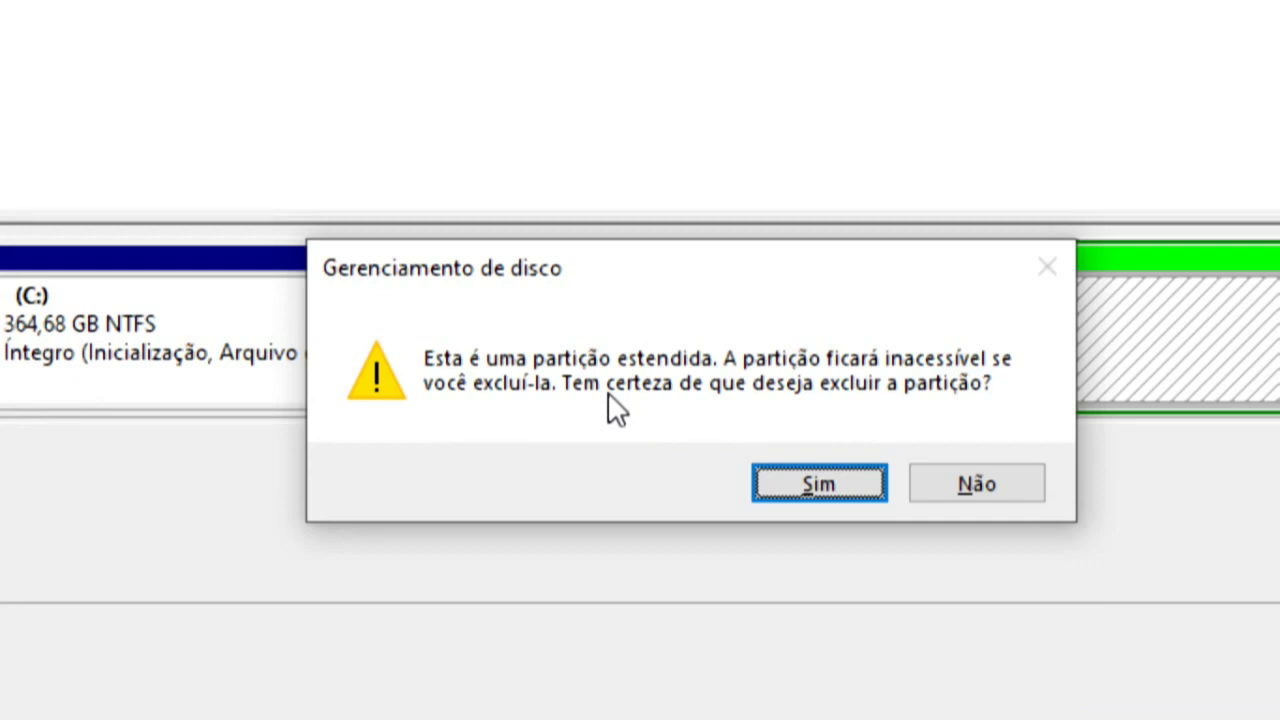
left_click(808, 497)
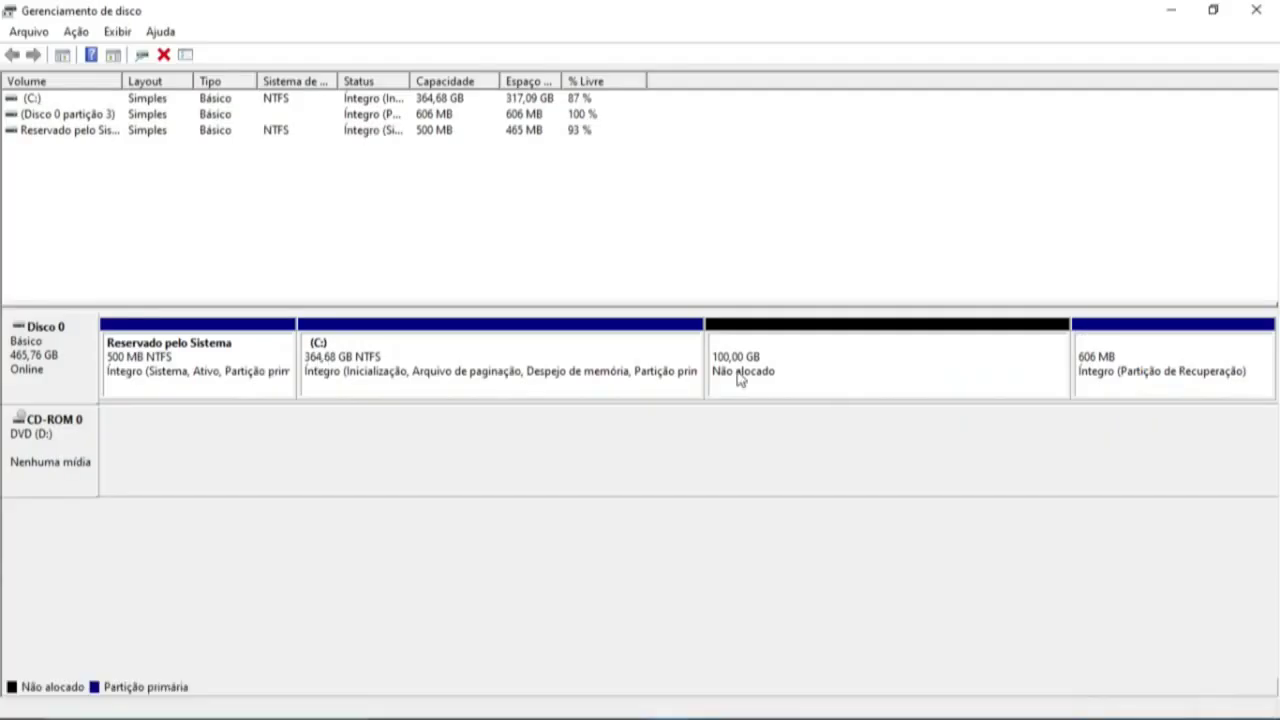
Step: Extend the C: volume with 102399 MB of unallocated space from Disco 0, and close Disk Management
right_click(470, 373)
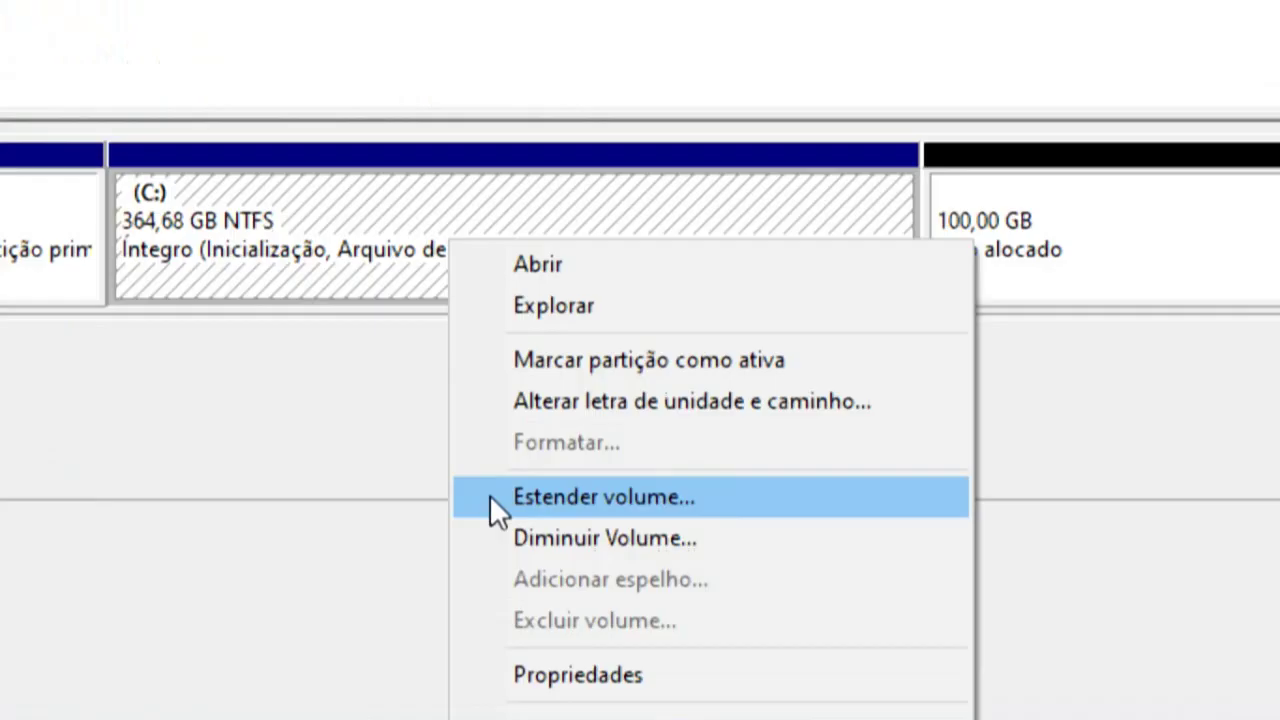
left_click(492, 500)
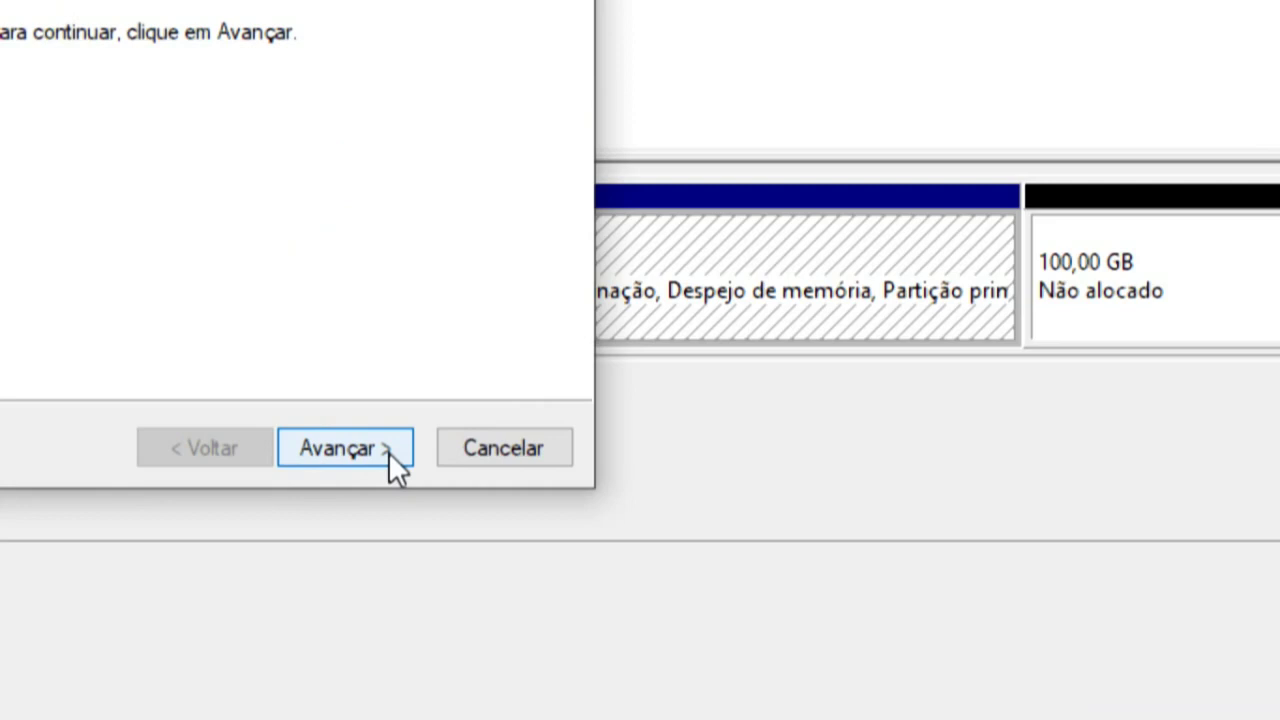
left_click(388, 451)
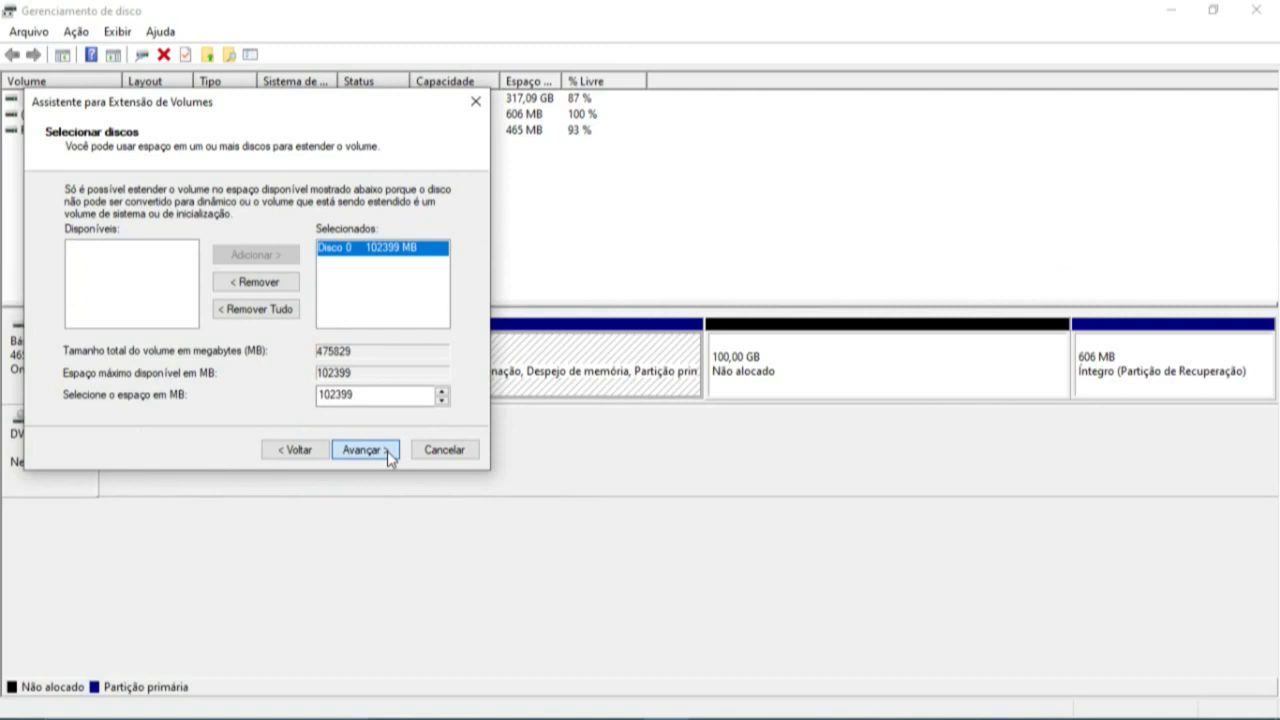
left_click(388, 451)
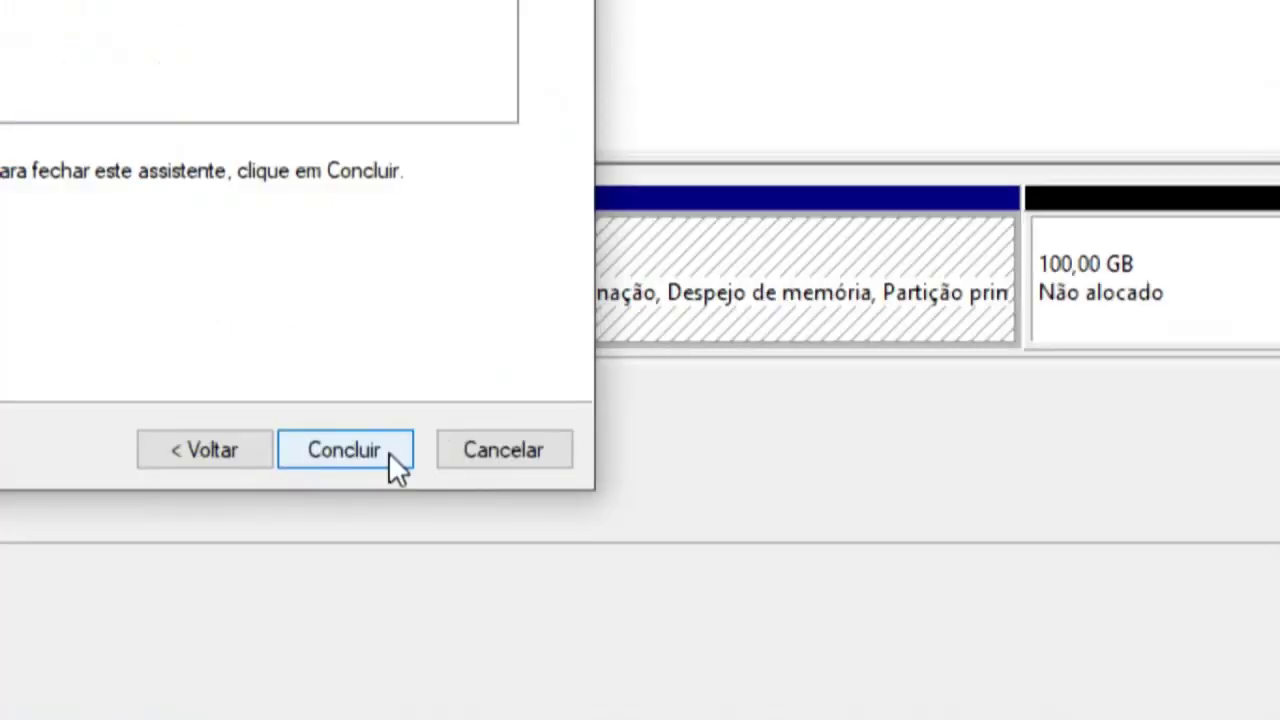
left_click(388, 452)
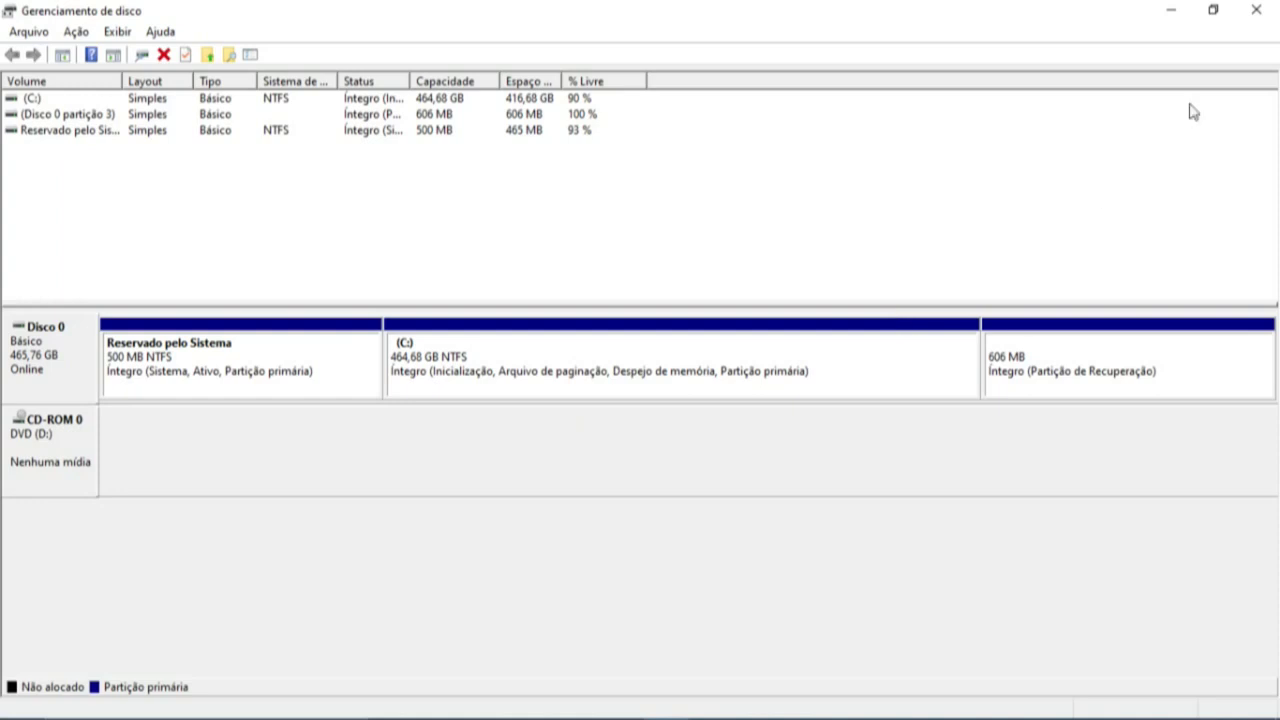
left_click(1256, 12)
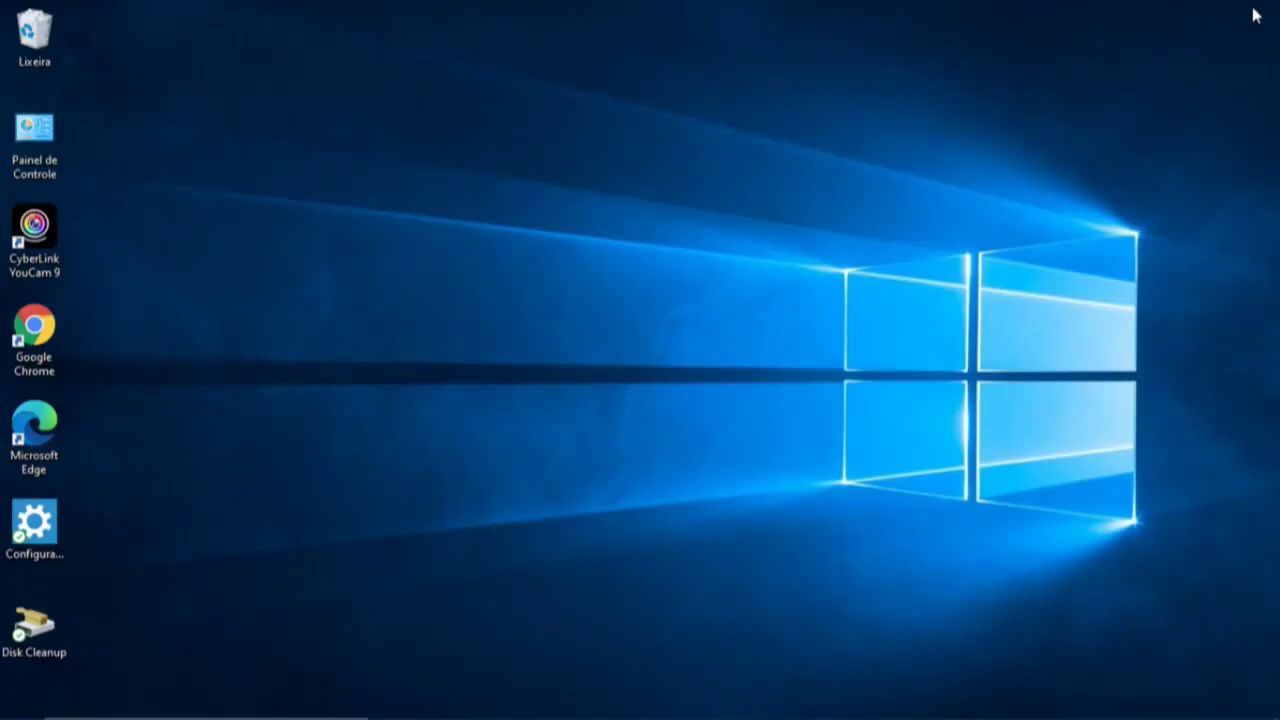